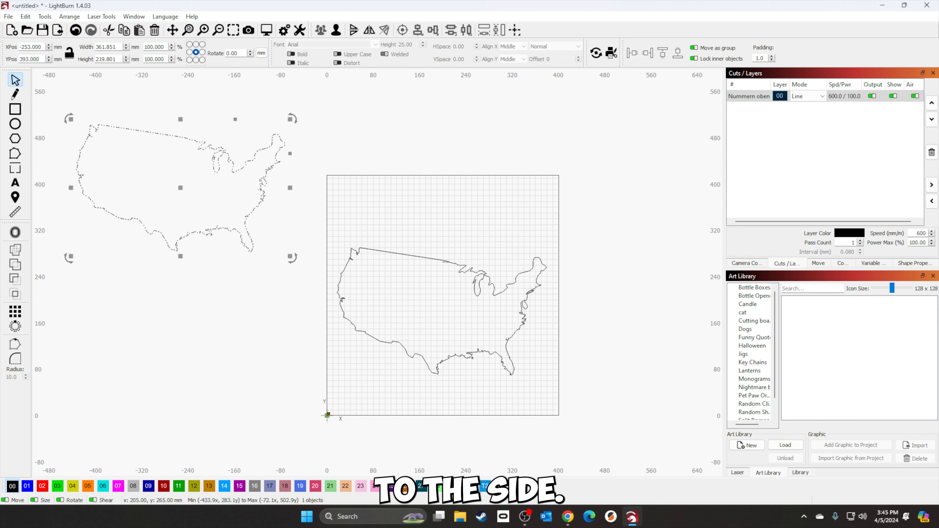
# Step: Import the flag-united-states-american-vector-29359685 image and place it above the USA outline on the work area
pyautogui.click(10, 19)
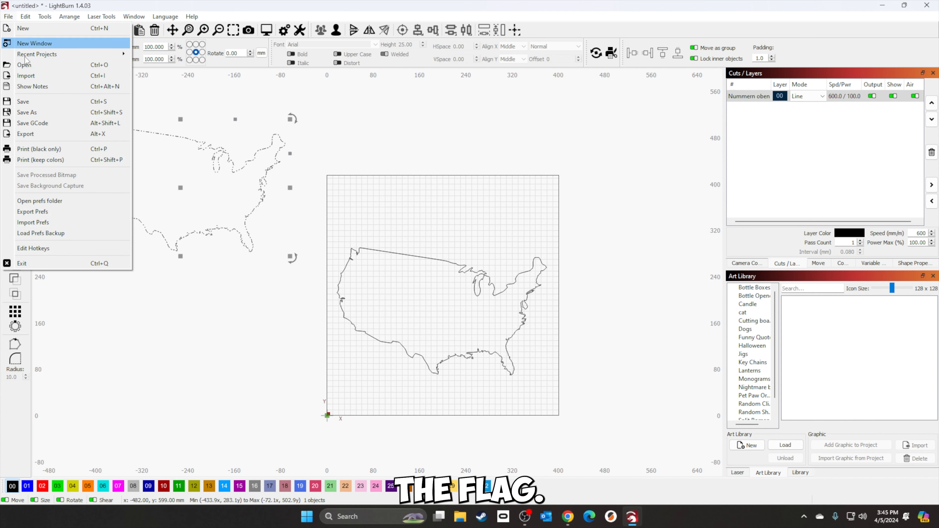
pyautogui.click(22, 76)
pyautogui.click(270, 181)
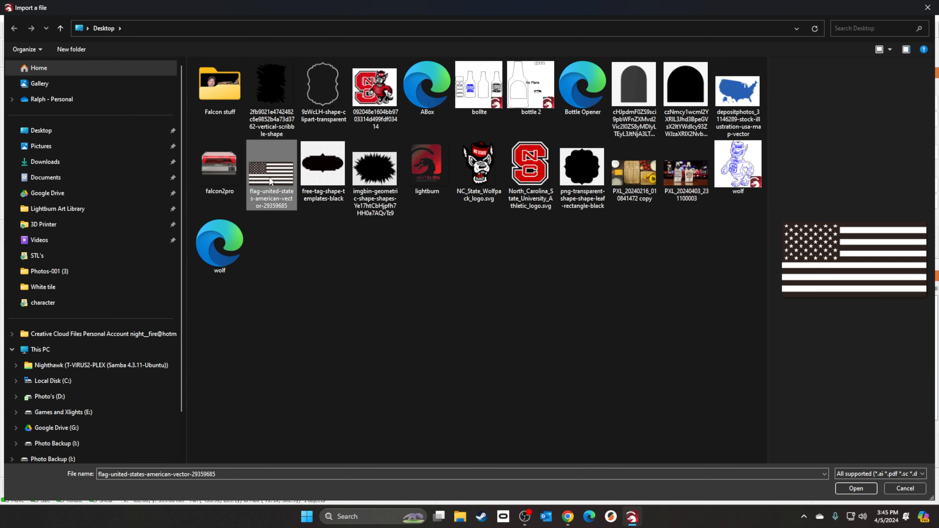
pyautogui.click(856, 488)
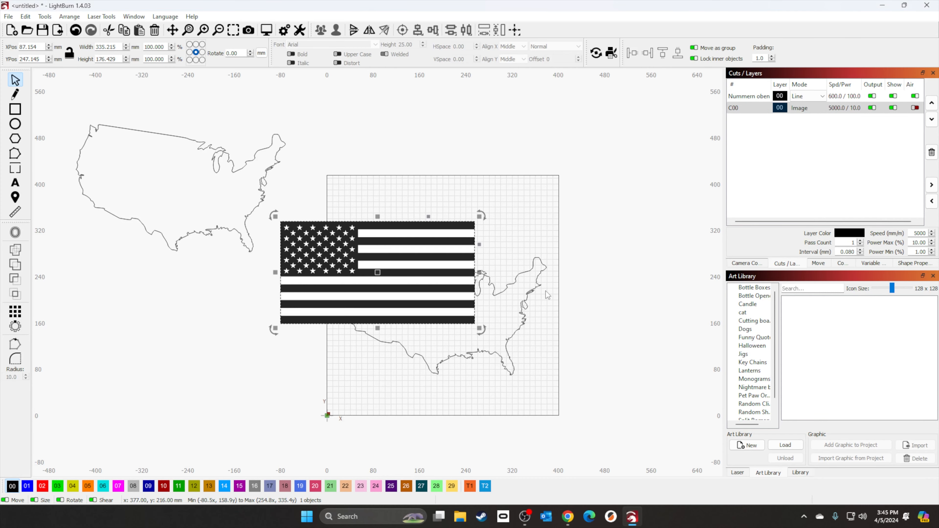
pyautogui.moveTo(381, 270); pyautogui.dragTo(449, 167)
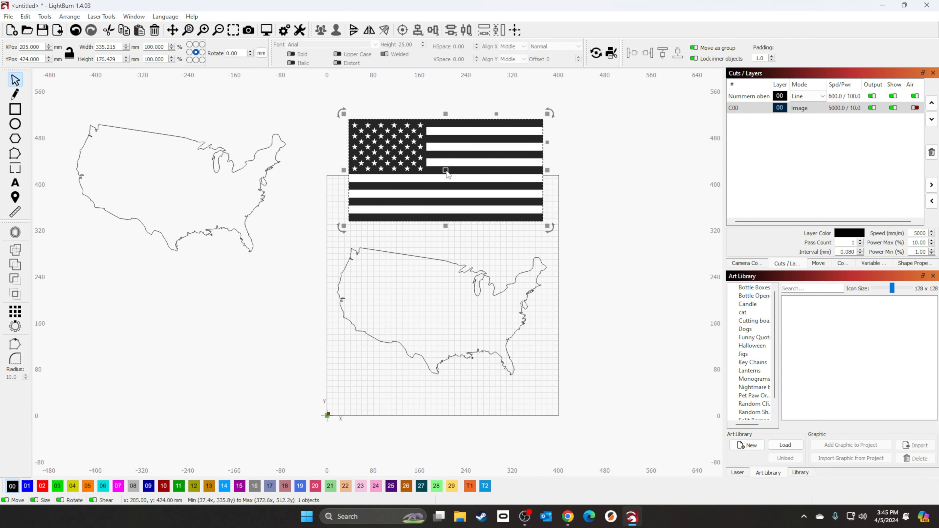
# Step: Trace the flag image into vector outlines with threshold 128, deleting the image after the trace
pyautogui.rightClick(482, 178)
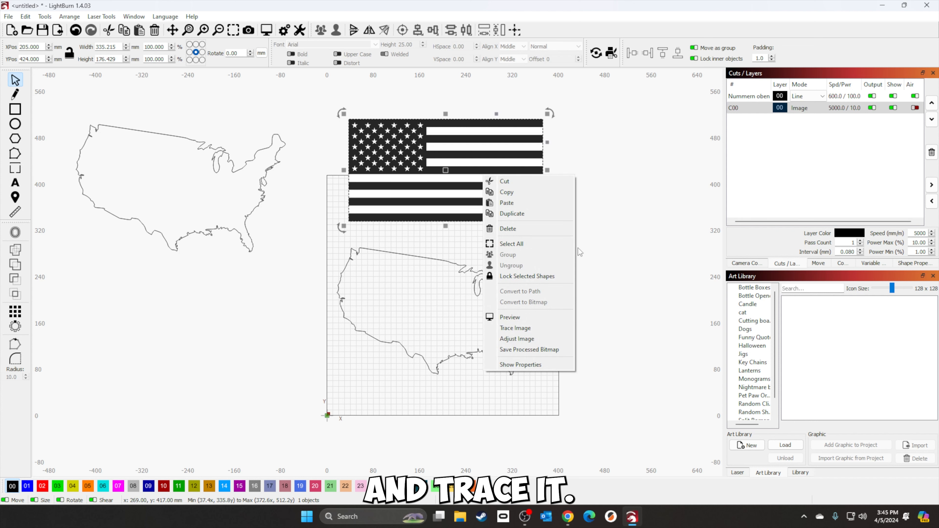
pyautogui.click(533, 329)
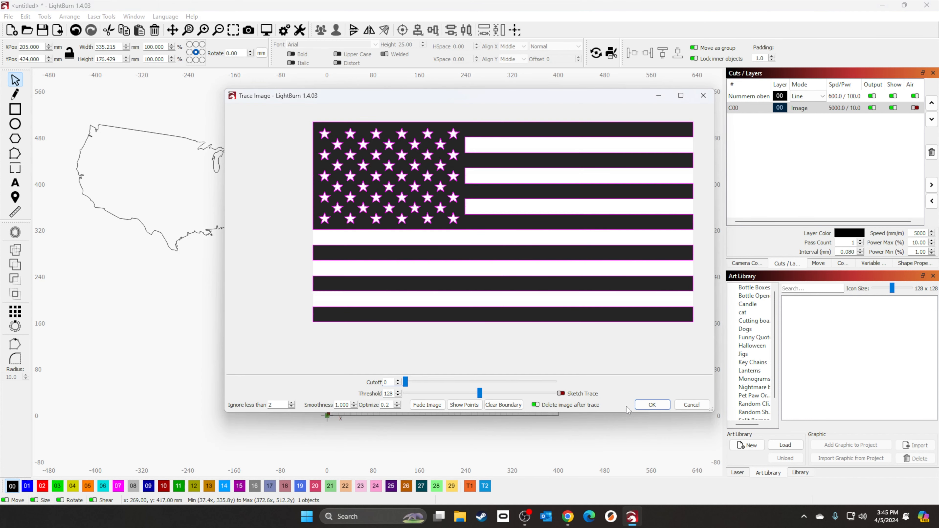
pyautogui.click(652, 405)
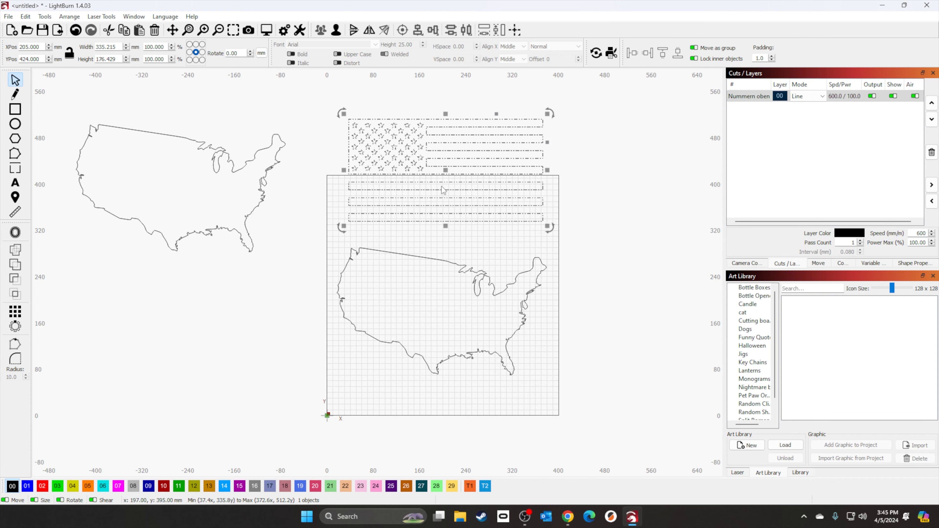
# Step: Move the traced flag over the USA outline on the work area and enlarge it to about 468 by 245 mm so it covers the outline
pyautogui.moveTo(444, 190)
pyautogui.mouseDown()
pyautogui.moveTo(426, 280)
pyautogui.moveTo(434, 299)
pyautogui.mouseUp()
pyautogui.moveTo(519, 356); pyautogui.dragTo(560, 387)
pyautogui.moveTo(463, 317); pyautogui.dragTo(469, 317)
pyautogui.moveTo(603, 387); pyautogui.dragTo(614, 393)
pyautogui.moveTo(473, 317); pyautogui.dragTo(474, 321)
pyautogui.moveTo(335, 316); pyautogui.dragTo(334, 316)
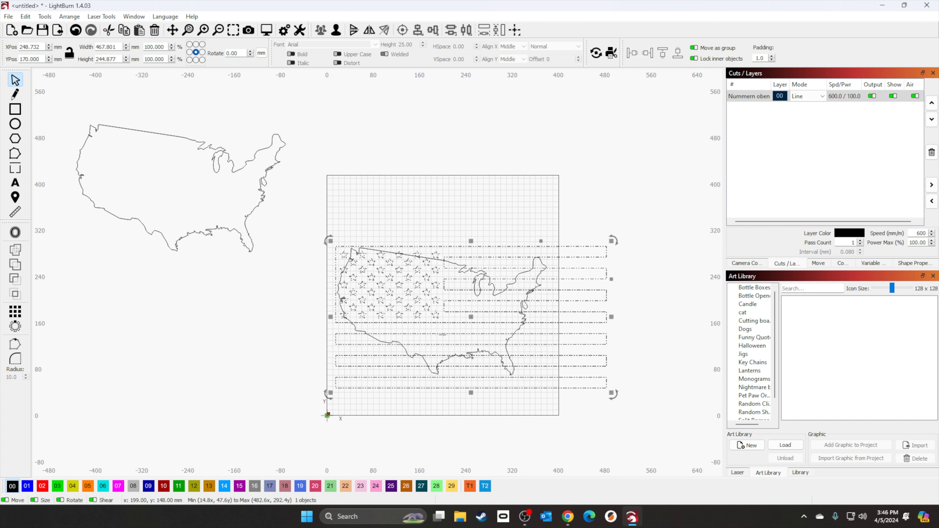
pyautogui.click(416, 408)
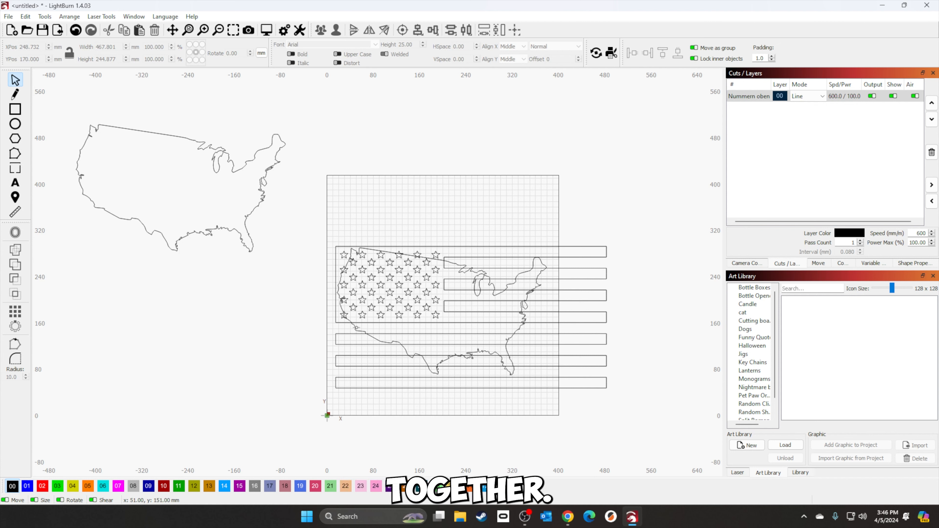
# Step: Clip the traced flag to the overlapping USA outline with a Boolean intersection
pyautogui.click(355, 329)
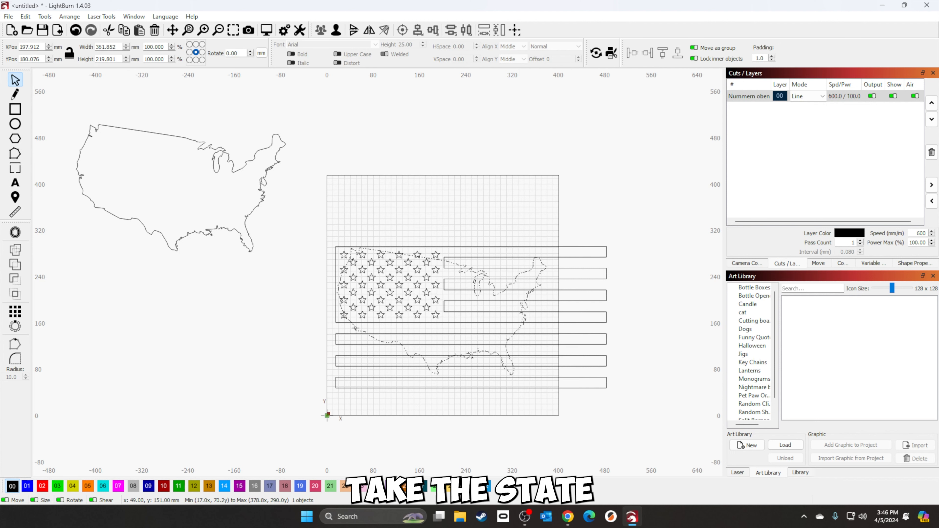
pyautogui.keyDown('shift'); pyautogui.click(349, 344); pyautogui.keyUp('shift')
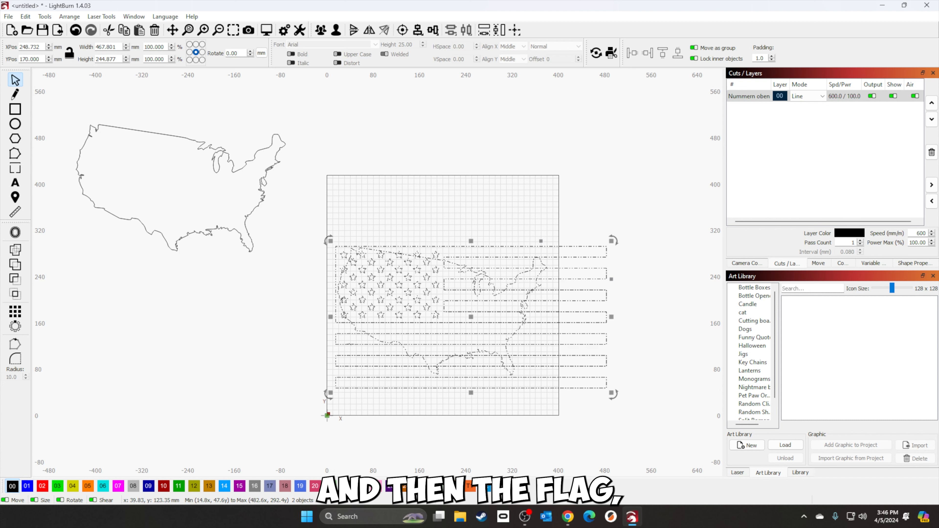
pyautogui.click(15, 294)
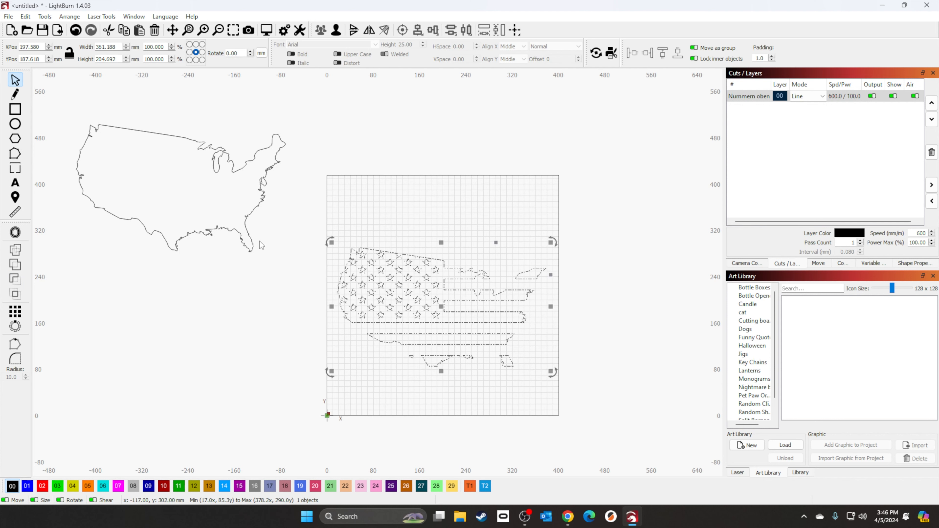
pyautogui.click(231, 162)
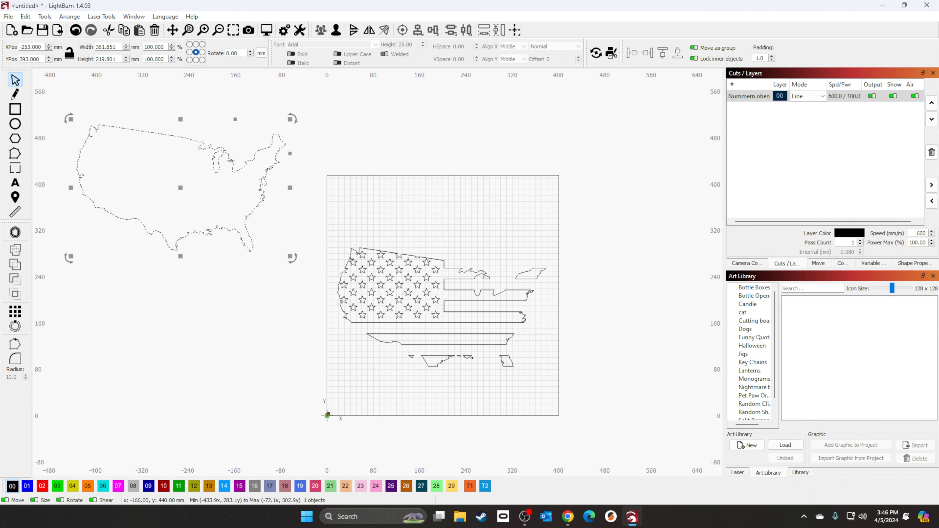
pyautogui.moveTo(315, 227); pyautogui.dragTo(572, 400)
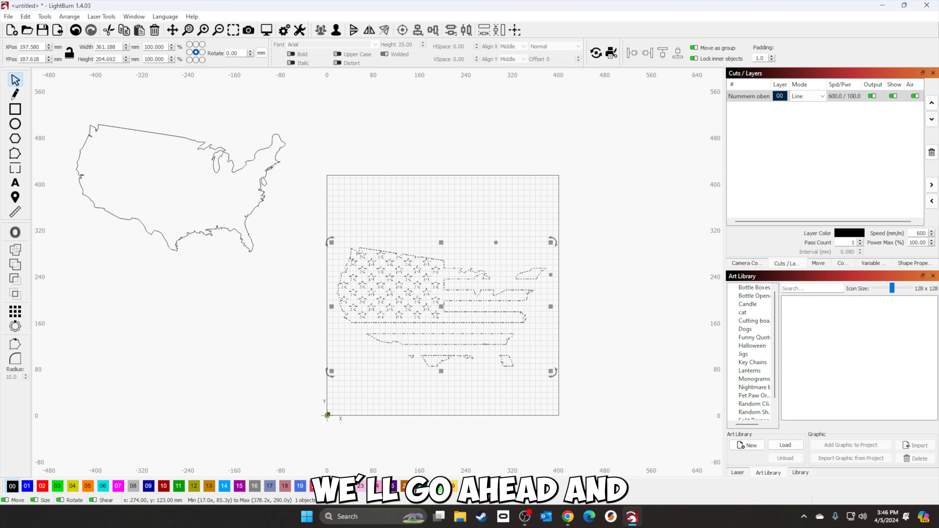
pyautogui.rightClick(464, 314)
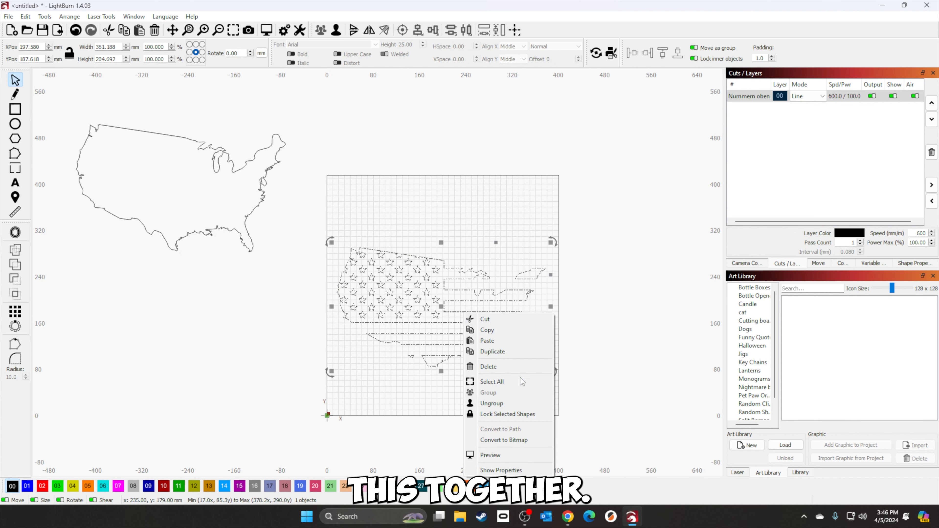
pyautogui.click(592, 337)
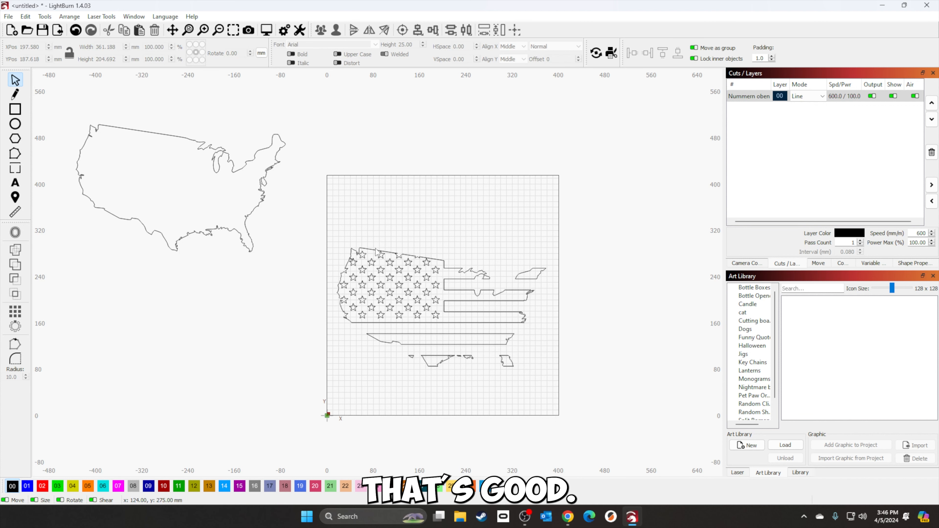
# Step: Align the centers of the spare USA outline and the clipped flag so they sit on top of each other
pyautogui.click(172, 144)
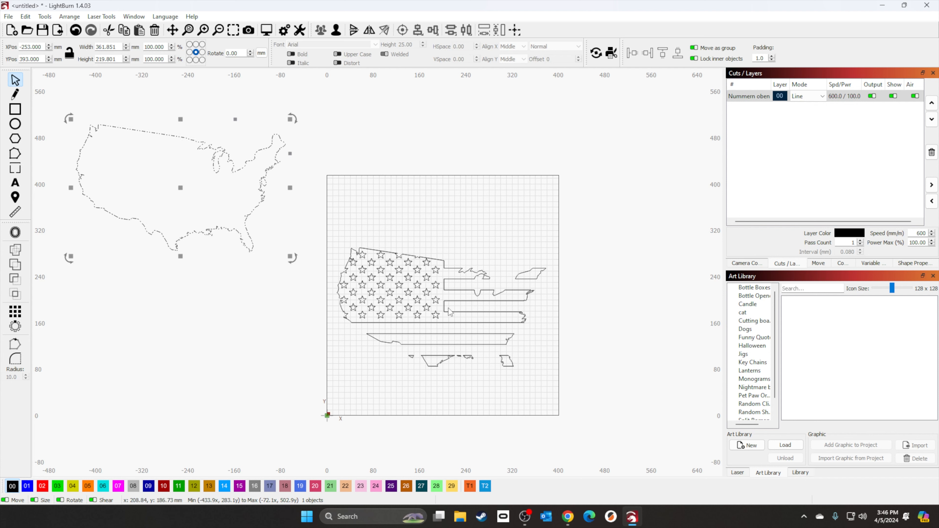
pyautogui.keyDown('shift'); pyautogui.click(522, 317); pyautogui.keyUp('shift')
pyautogui.rightClick(443, 301)
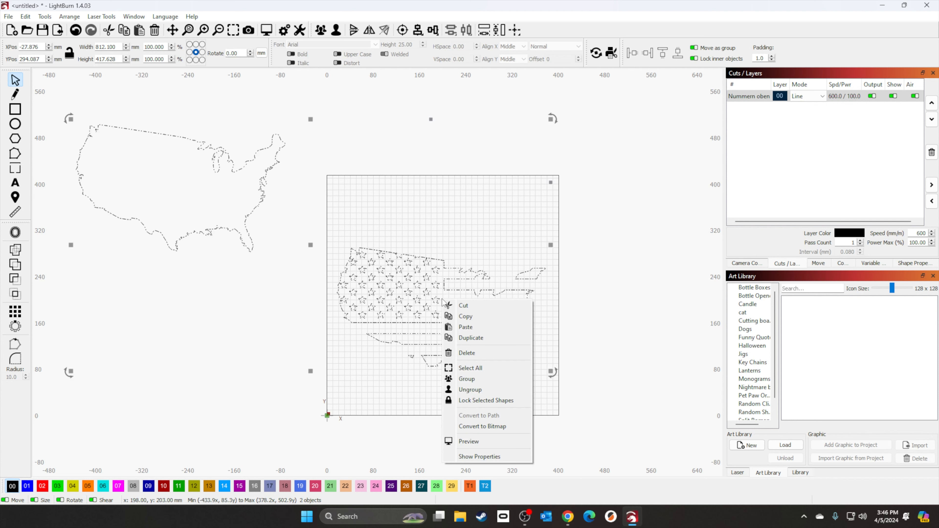
pyautogui.click(402, 30)
pyautogui.scroll(5, 533, 352)
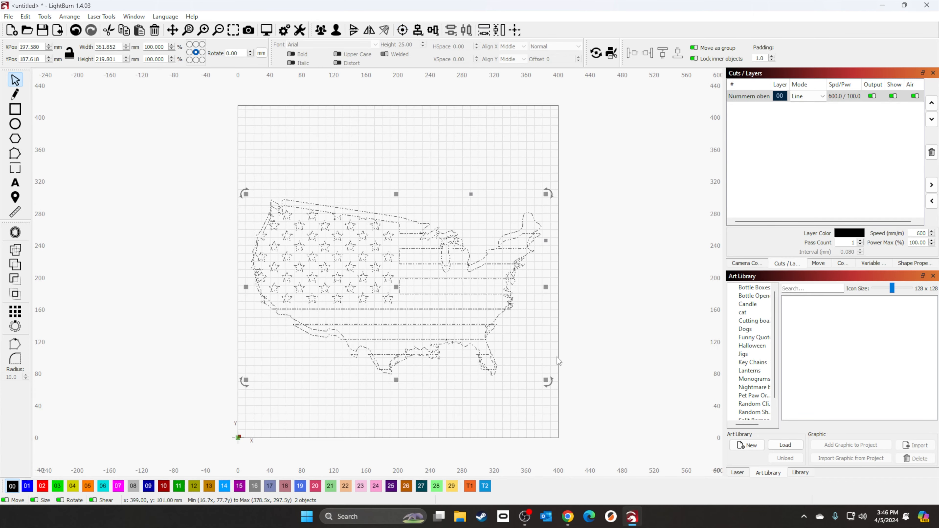
pyautogui.scroll(1, 509, 338)
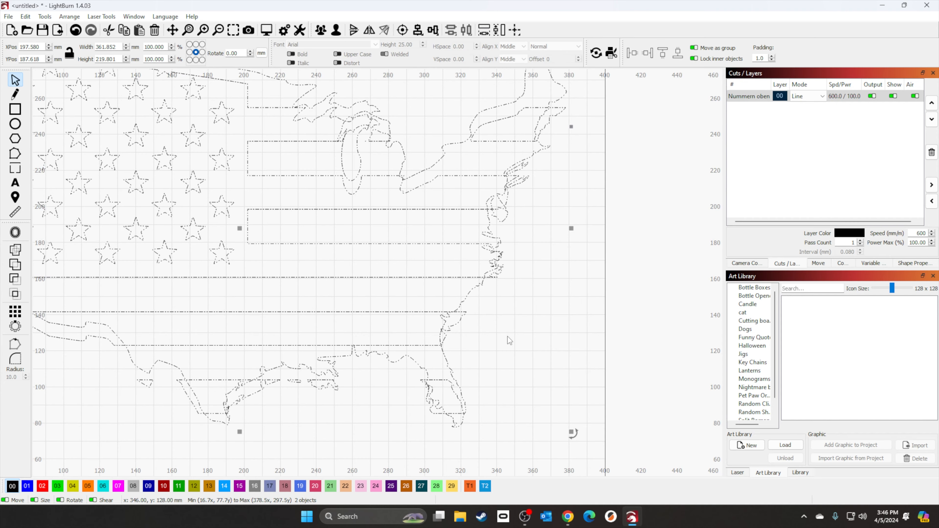
pyautogui.scroll(1, 507, 336)
pyautogui.scroll(-3, 509, 339)
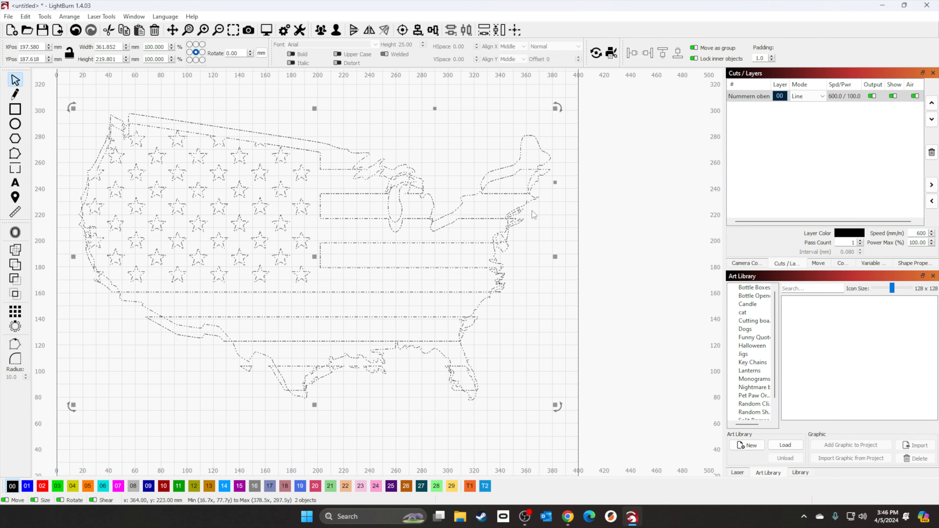
# Step: Shift the outline and flag together slightly, and move the outline alone to about X 208, Y 186 mm to roughly match the flag's edges
pyautogui.scroll(3, 535, 209)
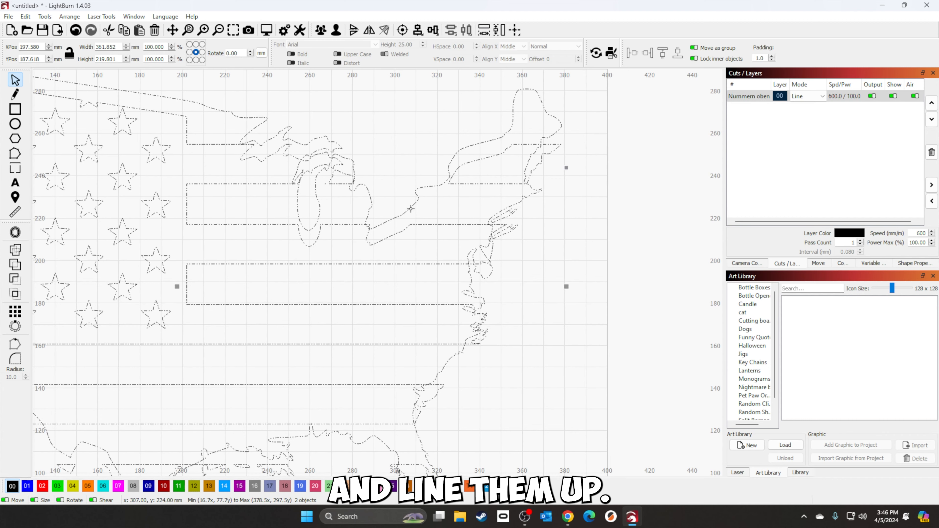
pyautogui.moveTo(411, 209); pyautogui.dragTo(433, 199)
pyautogui.click(561, 244)
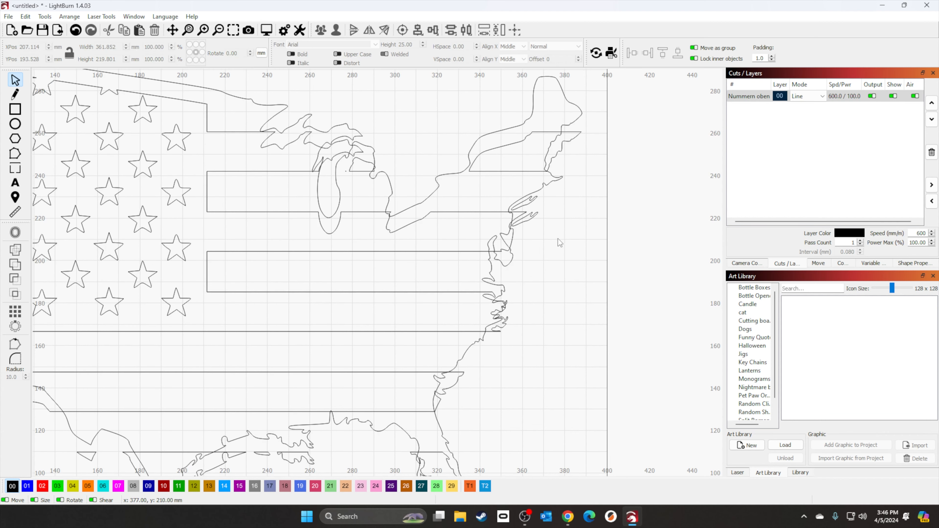
pyautogui.click(476, 266)
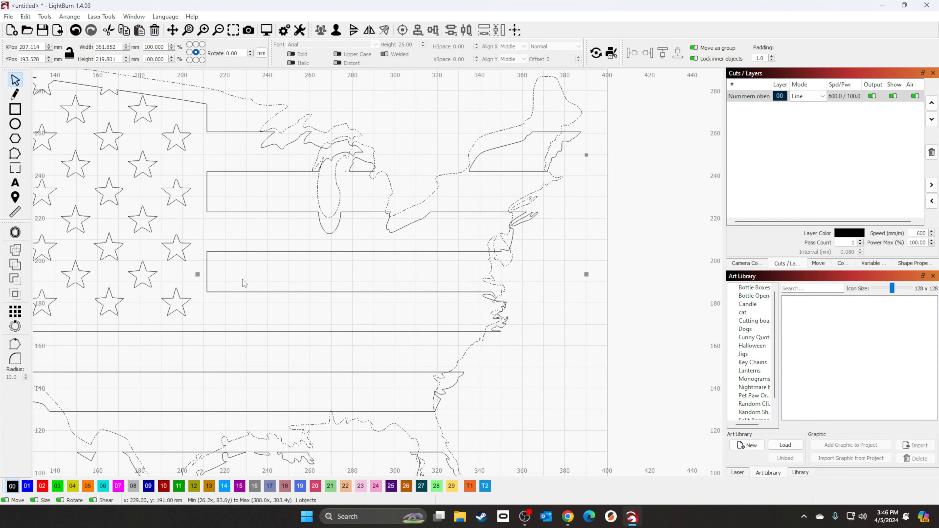
pyautogui.moveTo(195, 274); pyautogui.dragTo(199, 290)
# Step: Nudge the USA outline in fine increments to X 207.43, Y 185.98 mm so its lake edges overlap those of the clipped flag
pyautogui.scroll(6, 344, 218)
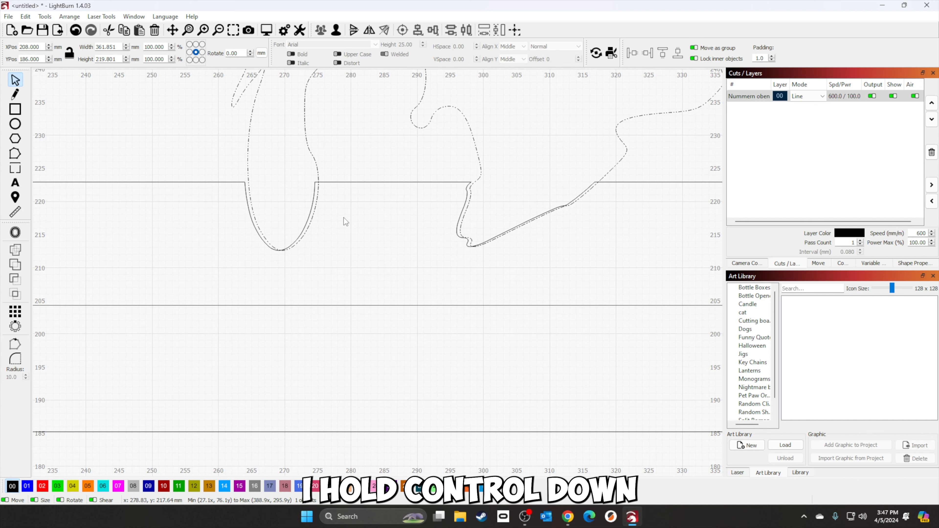
pyautogui.hotkey('ctrl', 'Left')
pyautogui.hotkey('ctrl', 'Left')
pyautogui.hotkey('ctrl', 'Left')
pyautogui.hotkey('ctrl', 'Left')
pyautogui.hotkey('ctrl', 'Left')
pyautogui.hotkey('ctrl', 'Left')
pyautogui.hotkey('ctrl', 'Left')
pyautogui.hotkey('ctrl', 'Left')
pyautogui.hotkey('ctrl', 'Left')
pyautogui.hotkey('ctrl', 'Left')
pyautogui.hotkey('ctrl', 'Left')
pyautogui.hotkey('ctrl', 'Left')
pyautogui.hotkey('ctrl', 'Left')
pyautogui.hotkey('ctrl', 'Left')
pyautogui.hotkey('ctrl', 'Left')
pyautogui.hotkey('ctrl', 'Left')
pyautogui.hotkey('ctrl', 'Left')
pyautogui.hotkey('ctrl', 'Left')
pyautogui.hotkey('ctrl', 'Left')
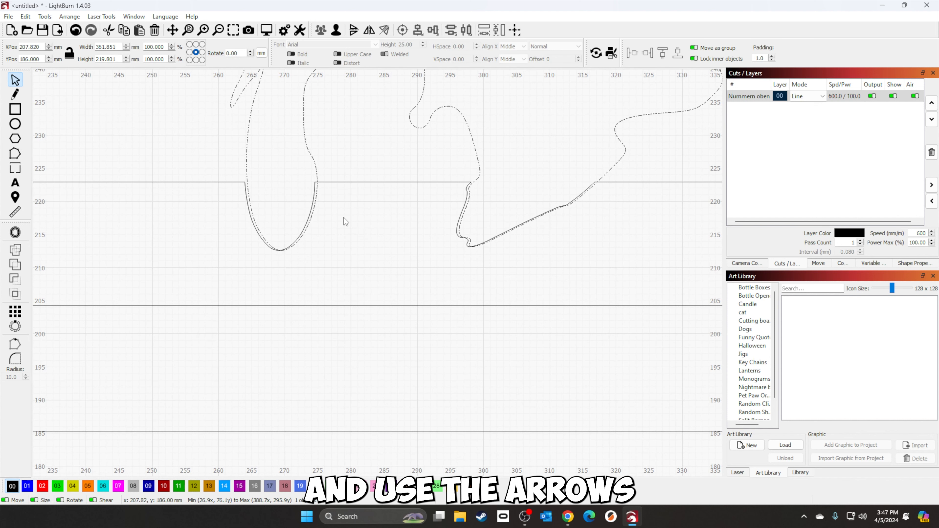
pyautogui.hotkey('ctrl', 'Left')
pyautogui.hotkey('ctrl', 'Left')
pyautogui.hotkey('ctrl', 'Left')
pyautogui.hotkey('ctrl', 'Left')
pyautogui.hotkey('ctrl', 'Left')
pyautogui.hotkey('ctrl', 'Left')
pyautogui.hotkey('ctrl', 'Left')
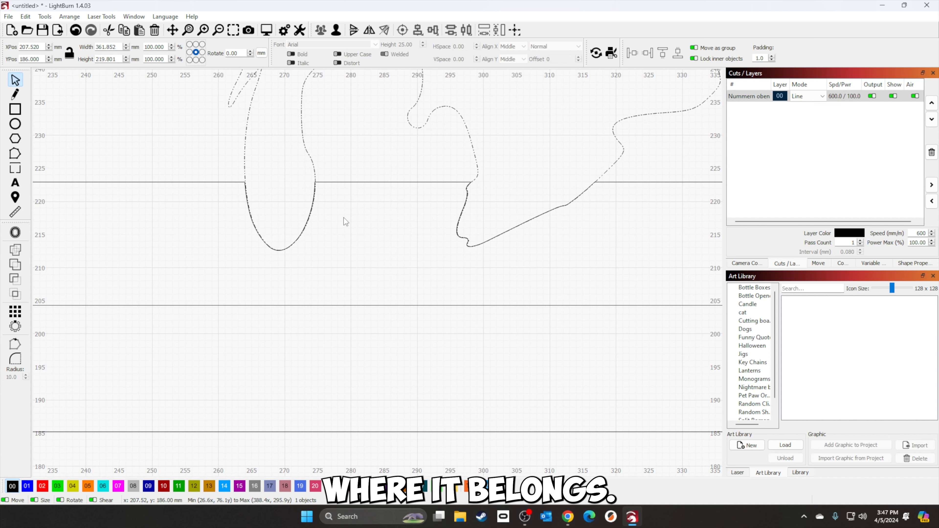
pyautogui.hotkey('ctrl', 'Left')
pyautogui.hotkey('ctrl', 'Left')
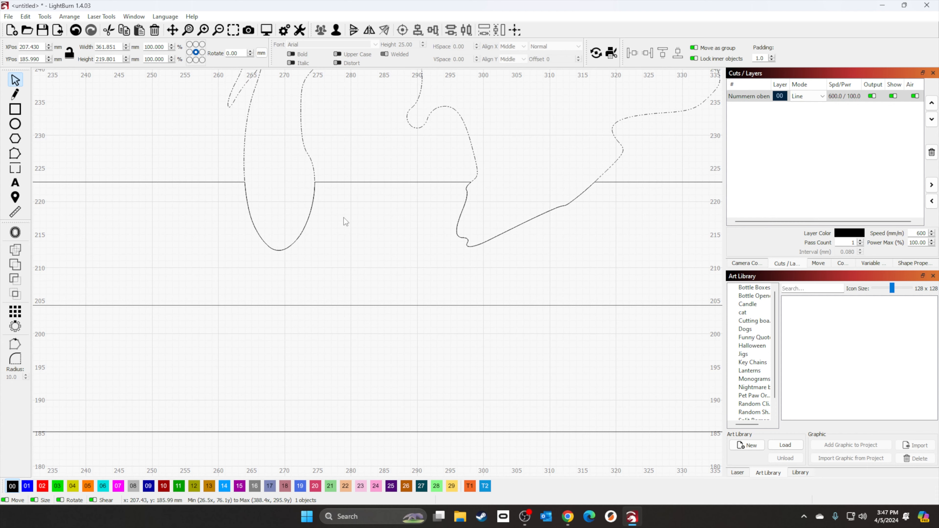
pyautogui.hotkey('ctrl', 'Down')
# Step: Fine-tune the USA outline's position against the flag's curved lake edge, ending at X 207.43, Y 186.01 mm, and deselect it
pyautogui.scroll(8, 282, 231)
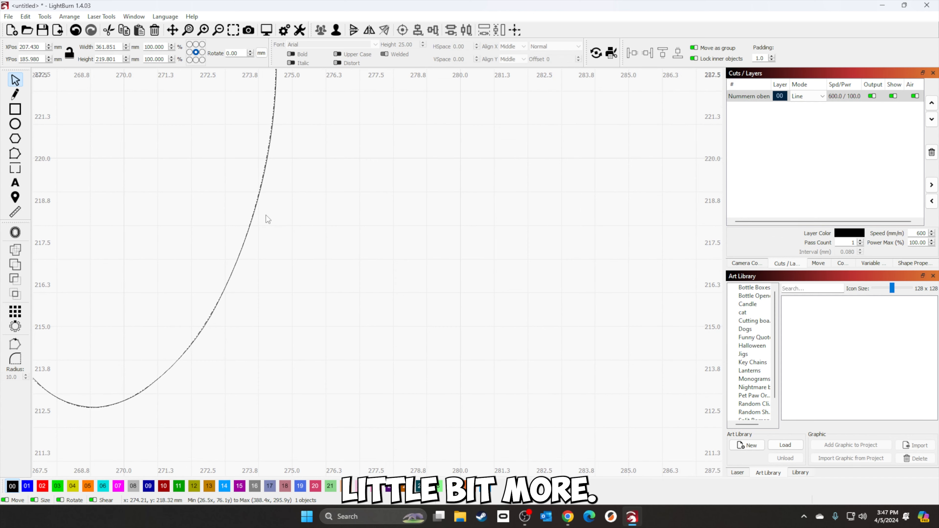
pyautogui.scroll(5, 265, 193)
pyautogui.hotkey('ctrl', 'Right')
pyautogui.hotkey('ctrl', 'Right')
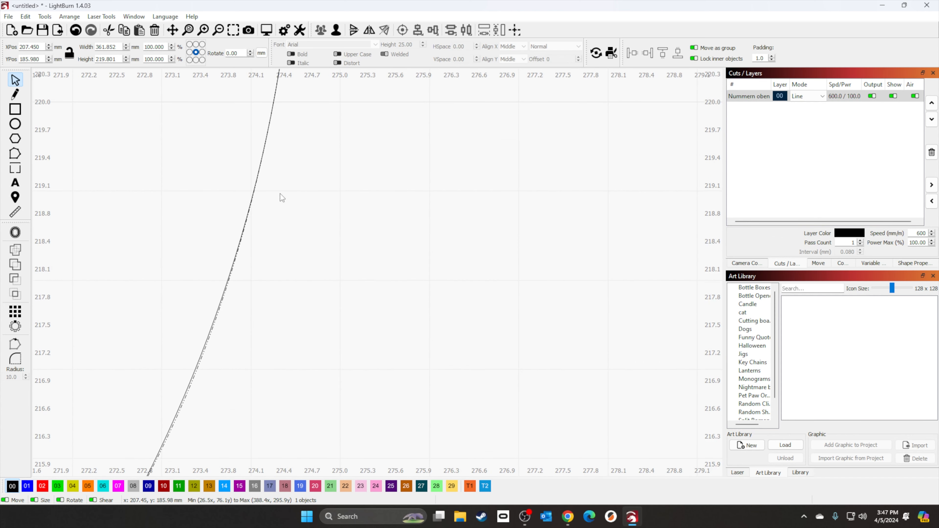
pyautogui.hotkey('ctrl', 'Up')
pyautogui.hotkey('ctrl', 'Up')
pyautogui.hotkey('ctrl', 'Up')
pyautogui.hotkey('ctrl', 'Up')
pyautogui.hotkey('ctrl', 'Right')
pyautogui.scroll(-4, 287, 269)
pyautogui.moveTo(296, 323); pyautogui.dragTo(510, 216)
pyautogui.scroll(4, 263, 332)
pyautogui.hotkey('ctrl', 'Left')
pyautogui.hotkey('ctrl', 'Left')
pyautogui.hotkey('ctrl', 'Left')
pyautogui.hotkey('ctrl', 'Down')
pyautogui.hotkey('ctrl', 'Down')
pyautogui.hotkey('ctrl', 'Down')
pyautogui.hotkey('ctrl', 'Up')
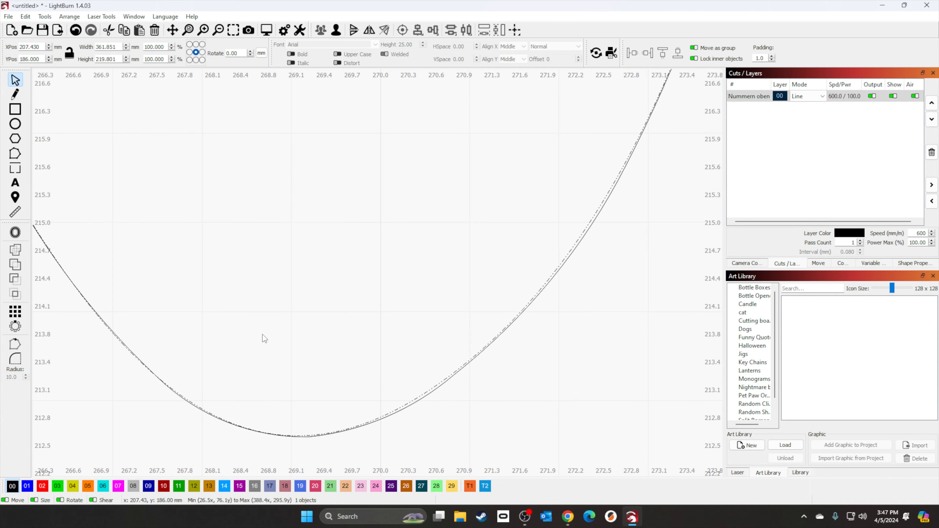
pyautogui.hotkey('ctrl', 'Up')
pyautogui.scroll(-15, 337, 316)
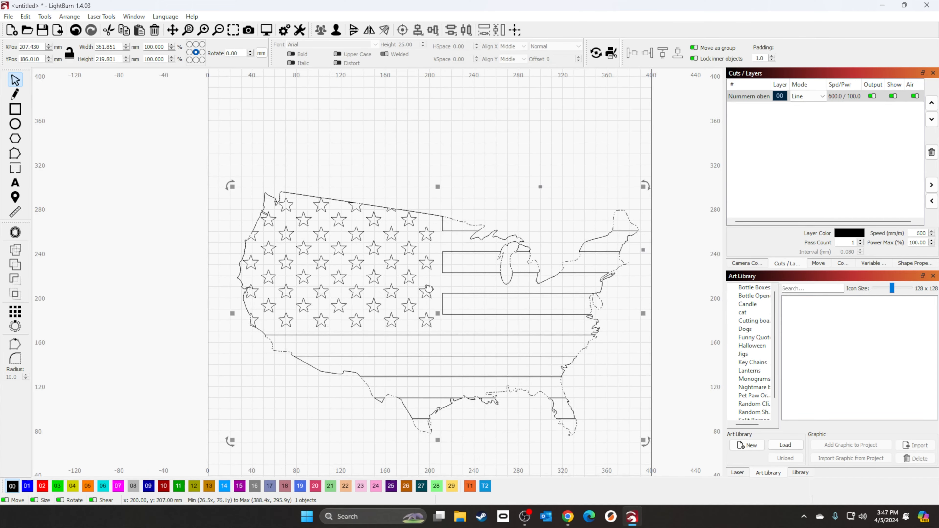
pyautogui.scroll(15, 429, 289)
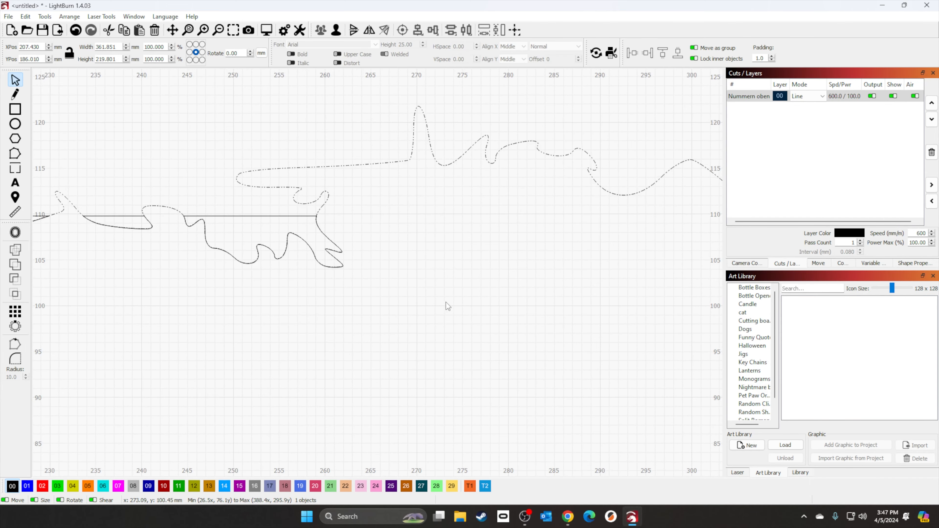
pyautogui.scroll(-15, 446, 303)
pyautogui.click(535, 295)
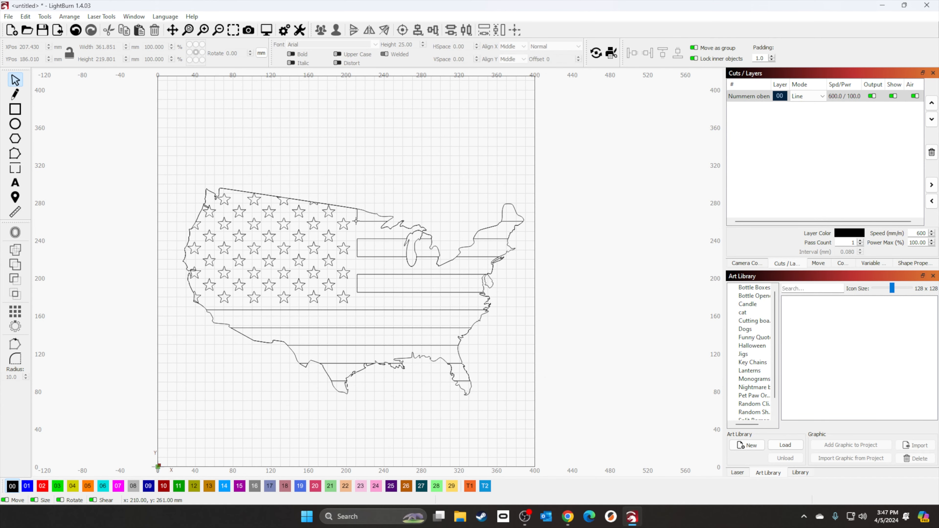
# Step: Assign the clipped flag to the blue layer 01 in Fill mode, leaving the USA outline on layer 00, and deselect it
pyautogui.click(221, 271)
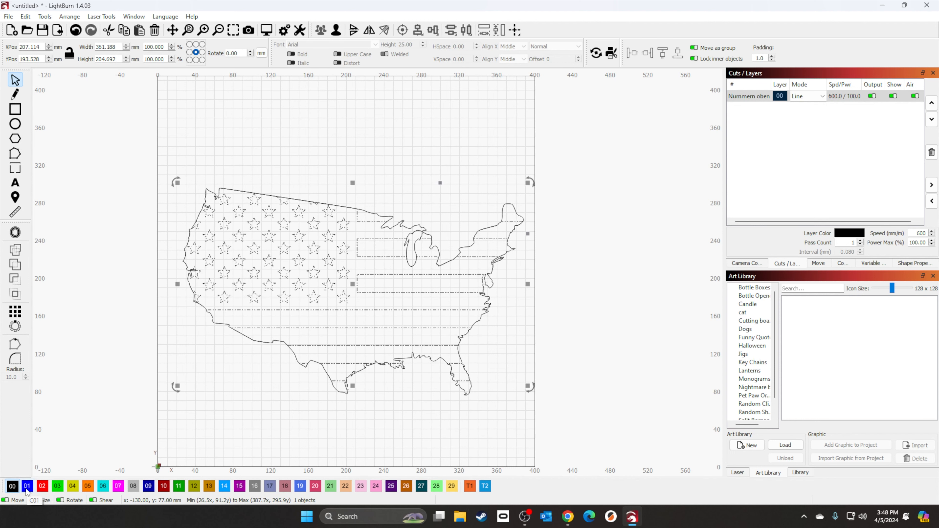
pyautogui.click(27, 487)
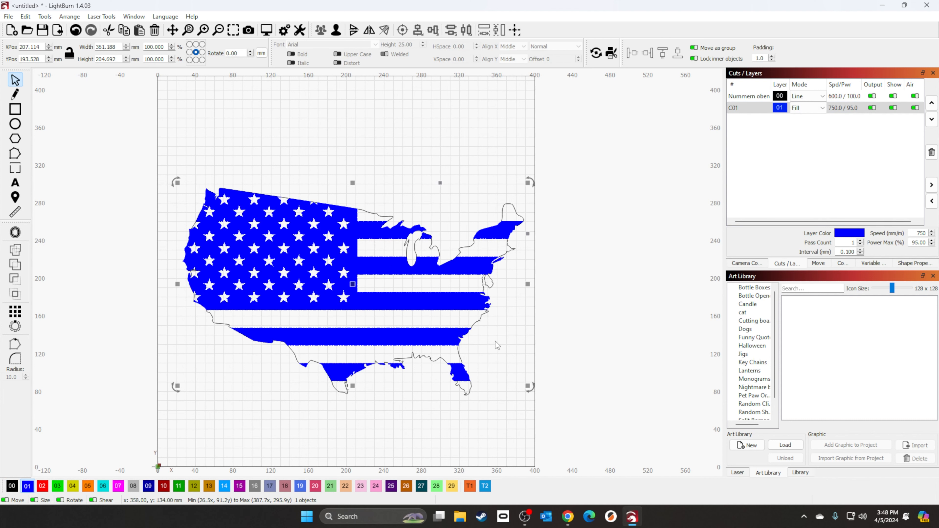
pyautogui.click(509, 345)
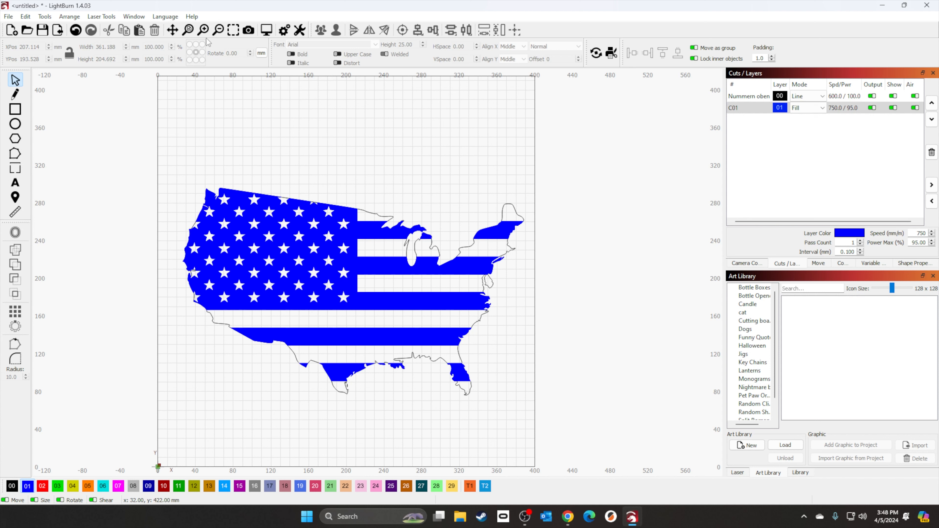
# Step: Turn off Cut Selected Graphics and preview the whole job with the filled flag and the map outline
pyautogui.click(268, 32)
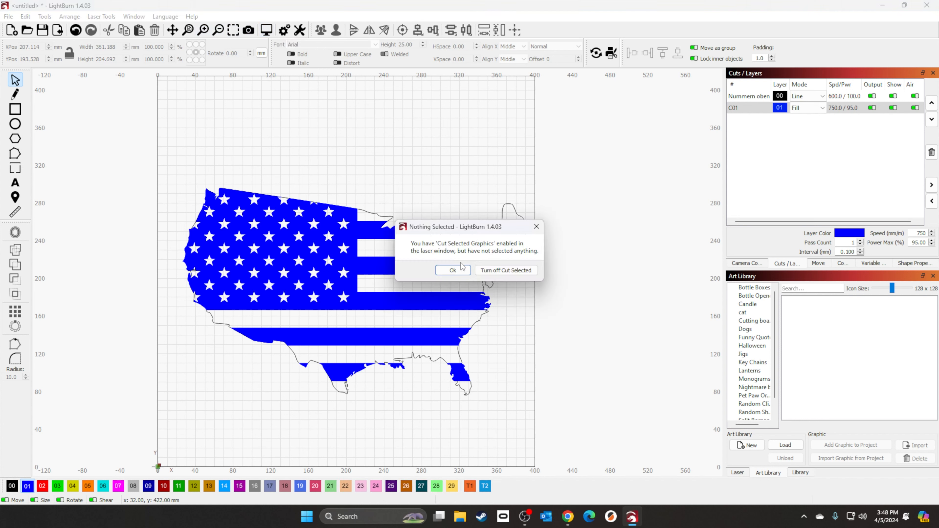
pyautogui.click(453, 270)
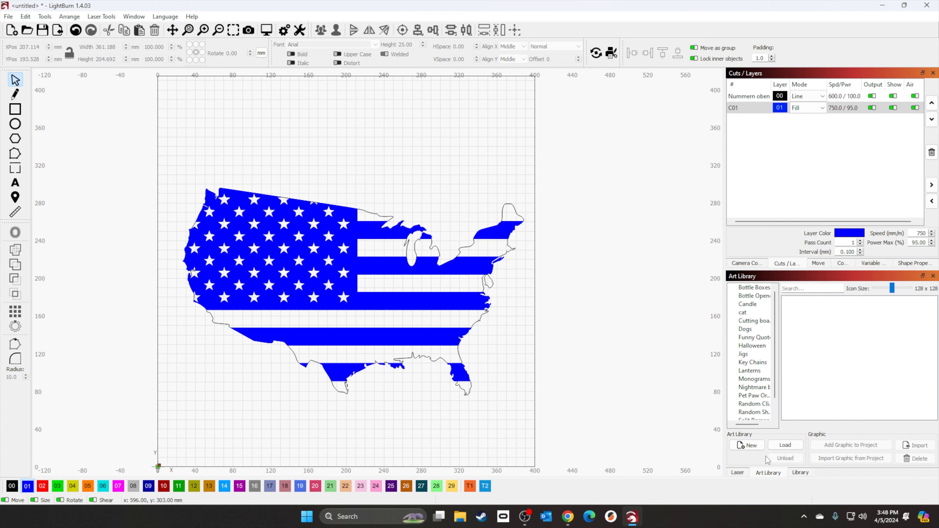
pyautogui.click(738, 473)
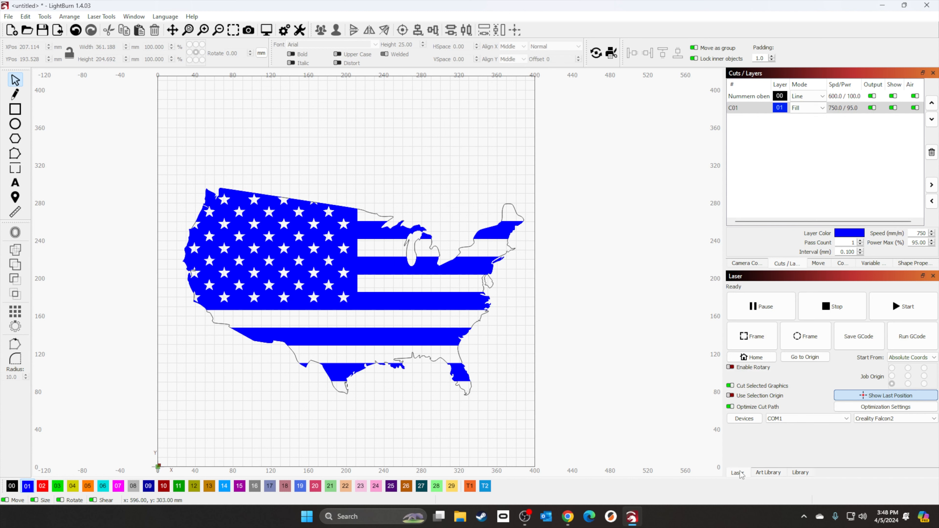
pyautogui.click(730, 386)
pyautogui.click(271, 31)
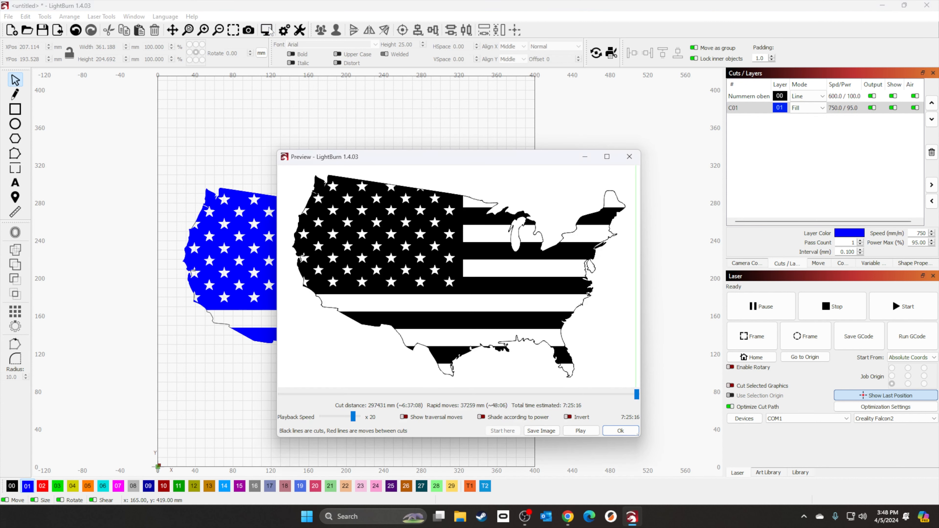
pyautogui.moveTo(637, 397)
pyautogui.mouseDown()
pyautogui.moveTo(259, 396)
pyautogui.moveTo(543, 396)
pyautogui.moveTo(646, 409)
pyautogui.mouseUp()
pyautogui.click(621, 431)
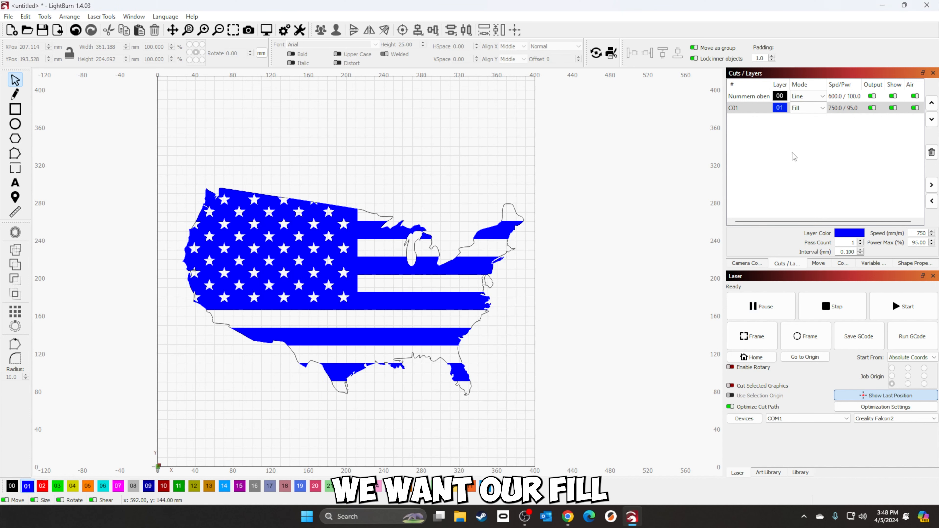
# Step: Move the Fill layer C01 ahead of the Line layer and set its speed to 6000 mm/min and max power to 20%
pyautogui.click(932, 104)
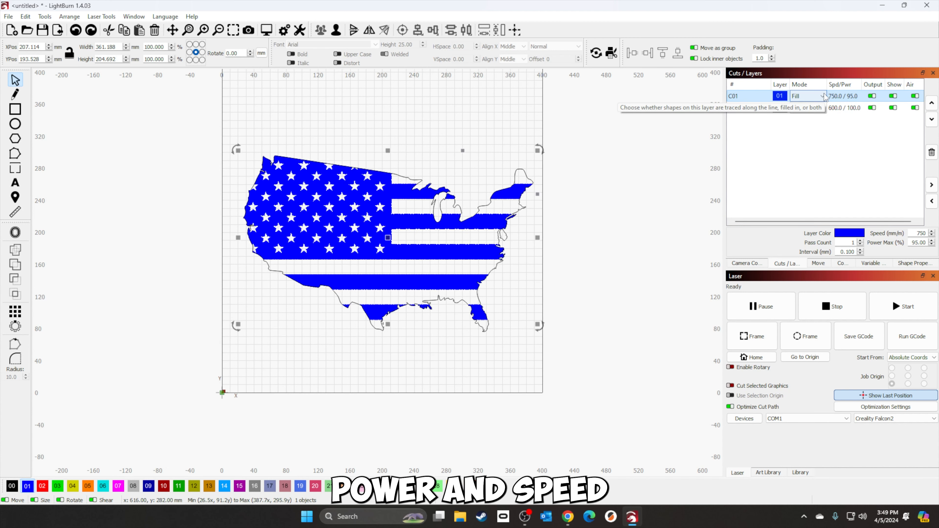
pyautogui.doubleClick(840, 98)
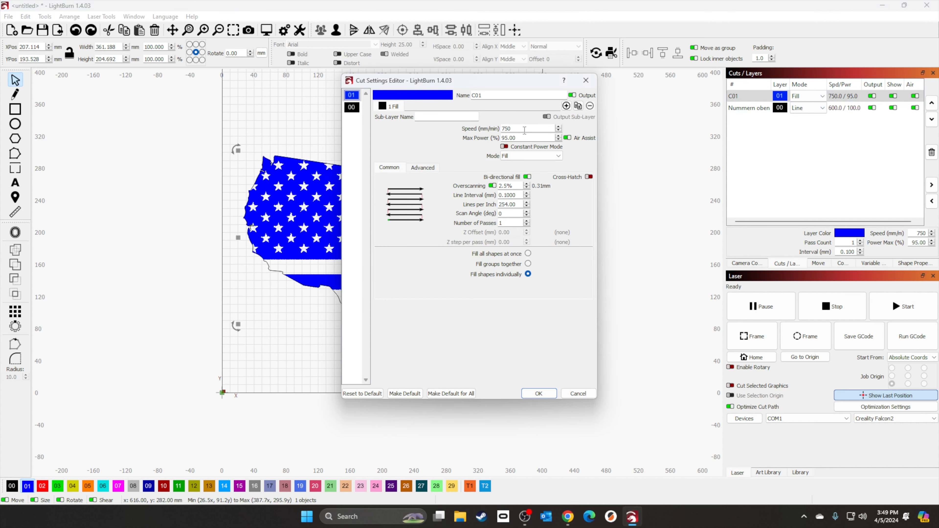
pyautogui.write('6000')
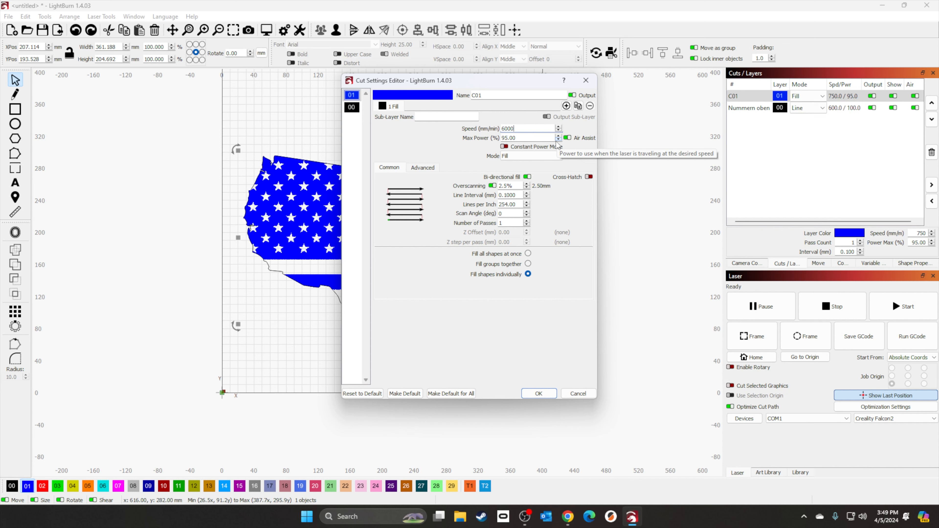
pyautogui.press('Tab')
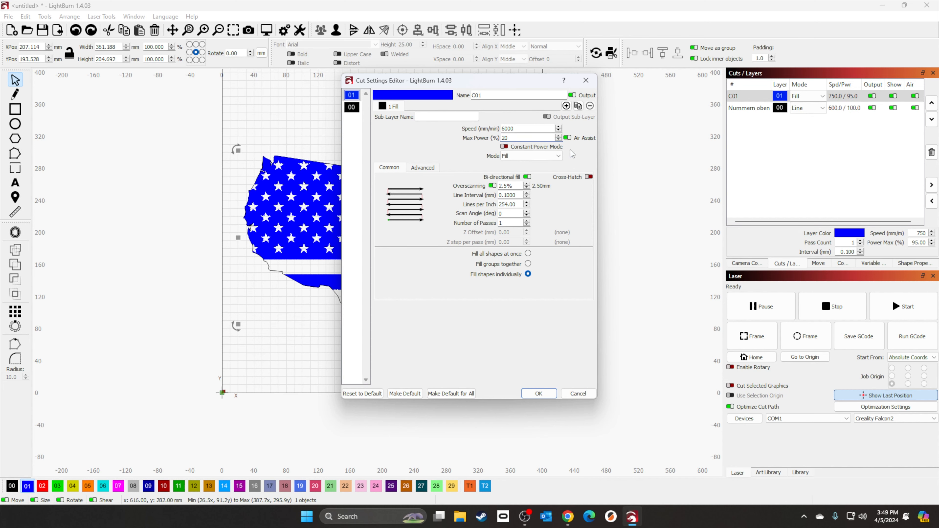
pyautogui.click(544, 388)
pyautogui.doubleClick(837, 112)
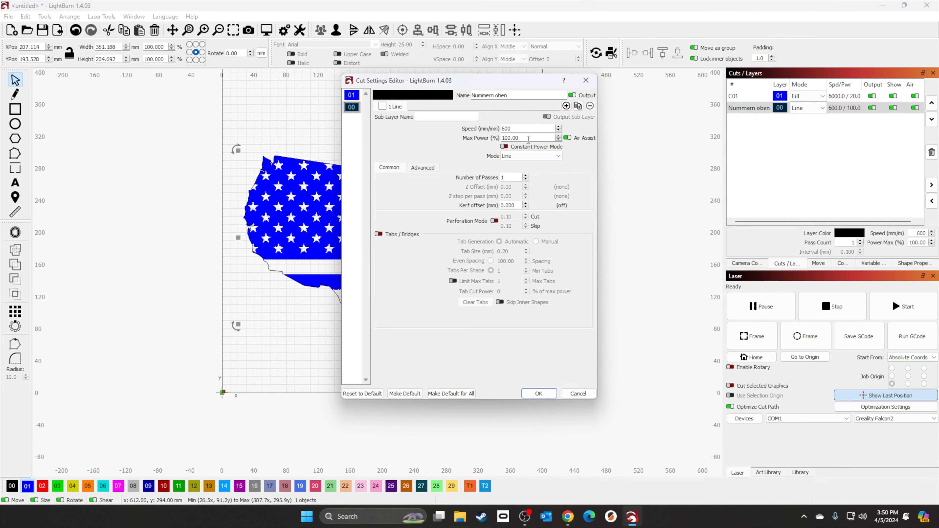
pyautogui.click(539, 394)
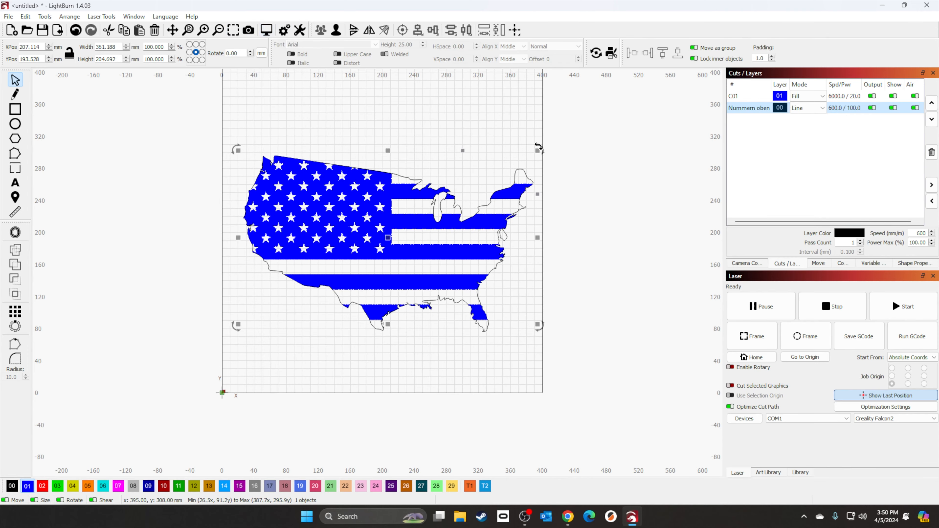
# Step: Select the flag and the USA outline together and rotate both clockwise until the map's straight northern border stands vertical
pyautogui.moveTo(539, 148); pyautogui.dragTo(555, 232)
pyautogui.hotkey('ctrl', 'z')
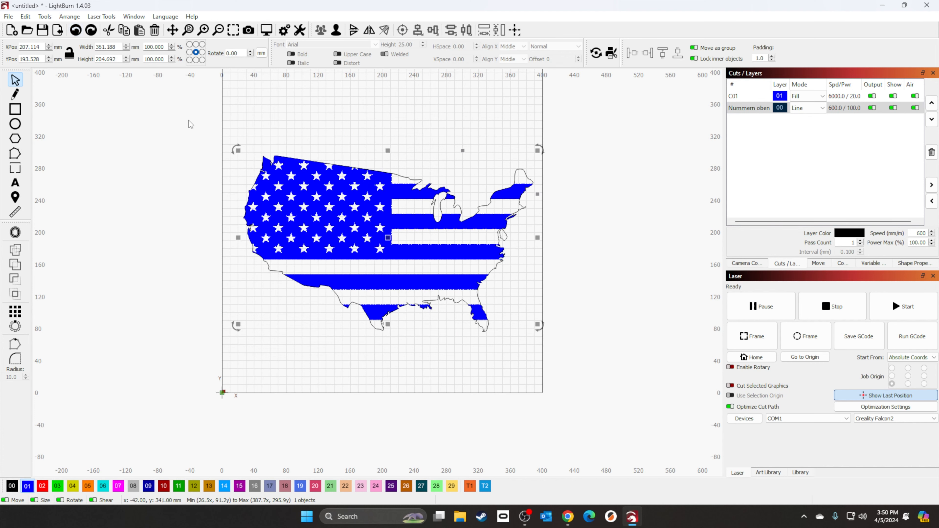
pyautogui.moveTo(179, 110); pyautogui.dragTo(535, 367)
pyautogui.moveTo(570, 381); pyautogui.dragTo(576, 388)
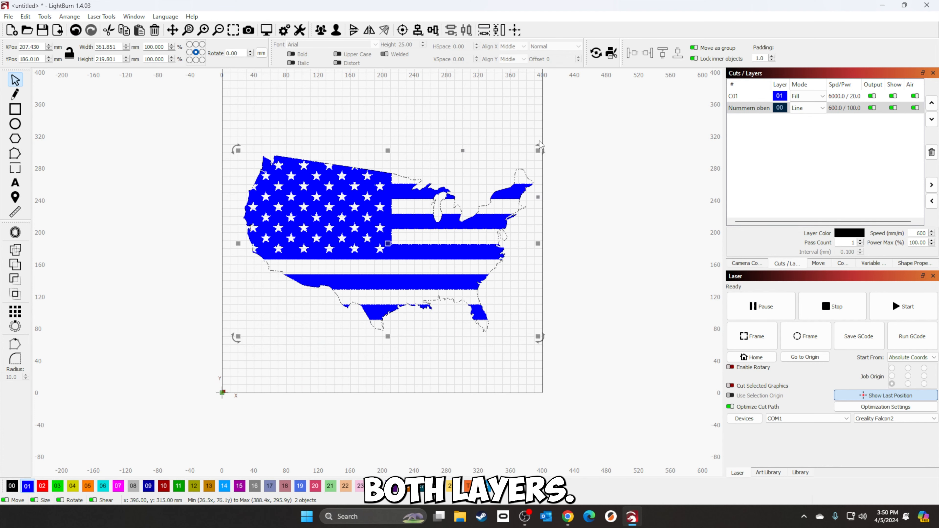
pyautogui.moveTo(542, 147); pyautogui.dragTo(488, 244)
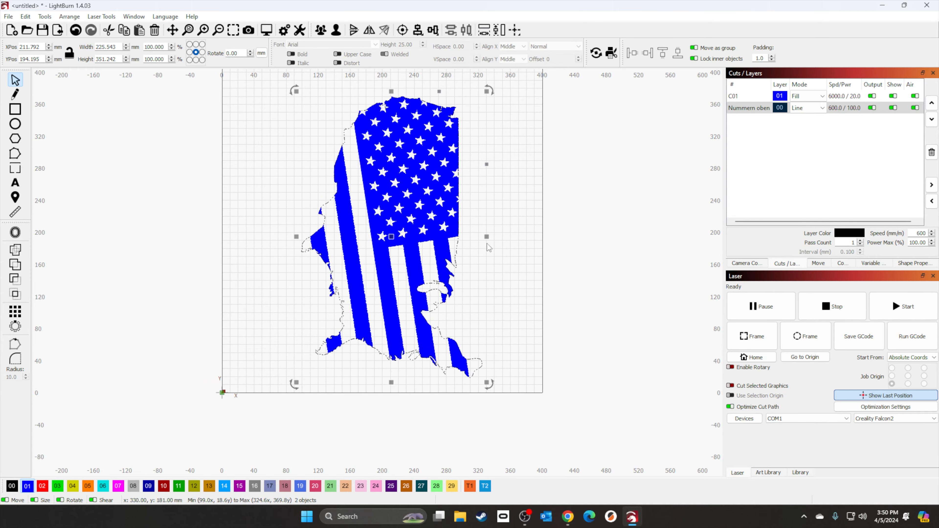
# Step: Enlarge the rotated flag and outline together to nearly fill the work area, with aspect ratio locked and a height of 410 mm, and deselect them
pyautogui.scroll(-1, 555, 185)
pyautogui.scroll(-1, 555, 193)
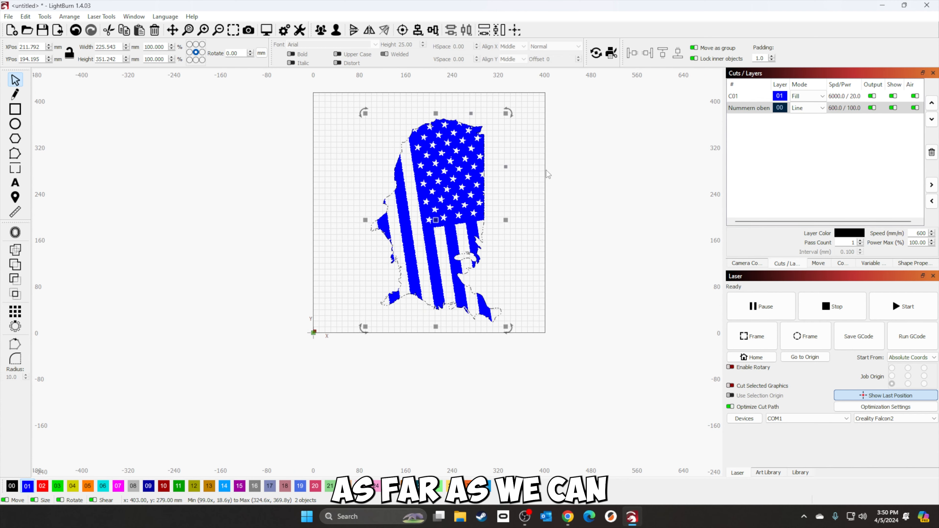
pyautogui.moveTo(506, 113); pyautogui.dragTo(522, 89)
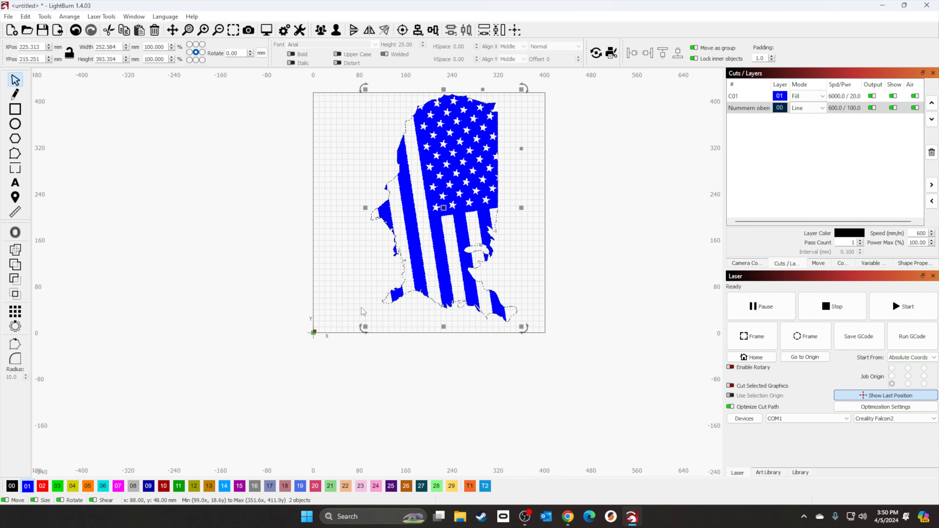
pyautogui.moveTo(367, 327); pyautogui.dragTo(364, 334)
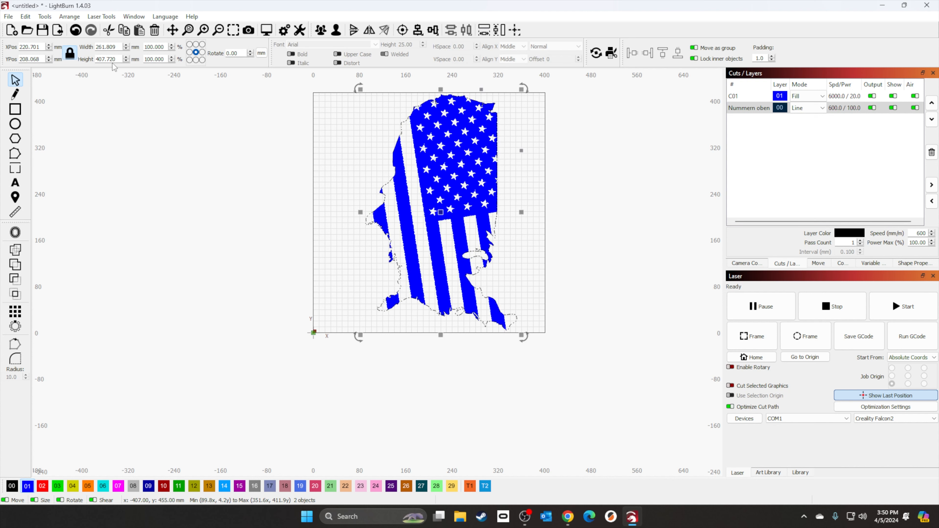
pyautogui.click(118, 59)
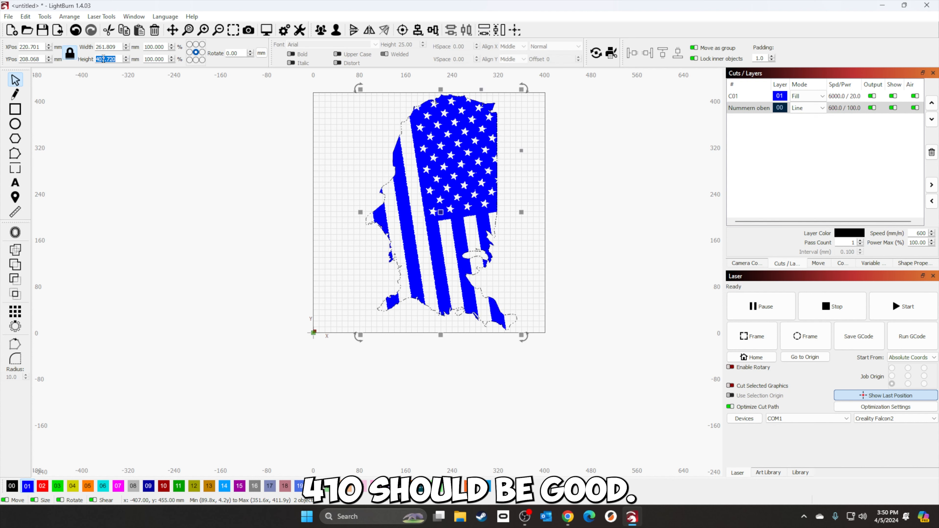
pyautogui.write('410')
pyautogui.press('Return')
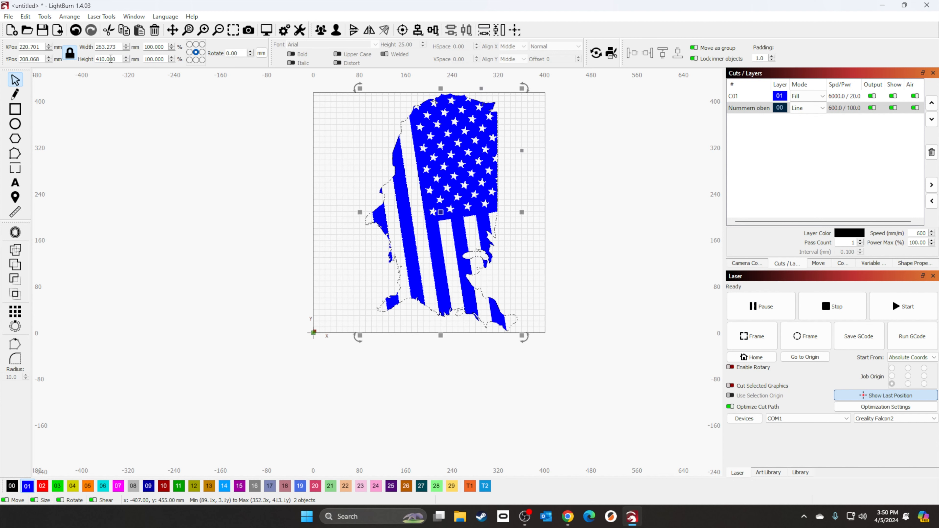
pyautogui.click(565, 222)
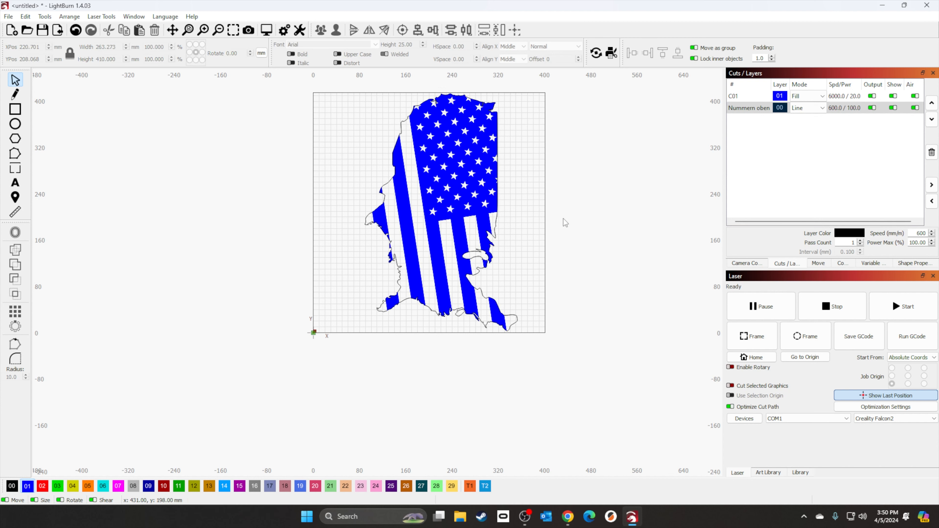